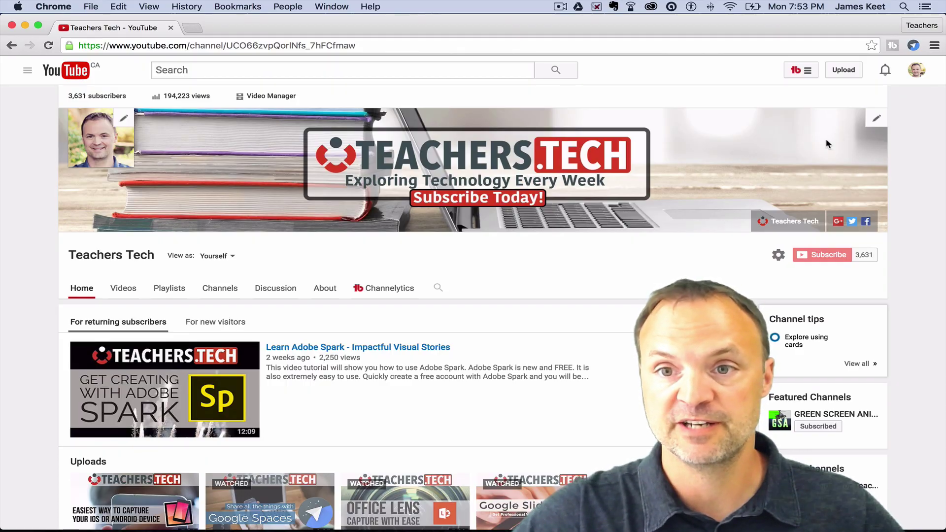
Go from the account menu into Creator Studio's Live Streaming Events page.
left_click(917, 72)
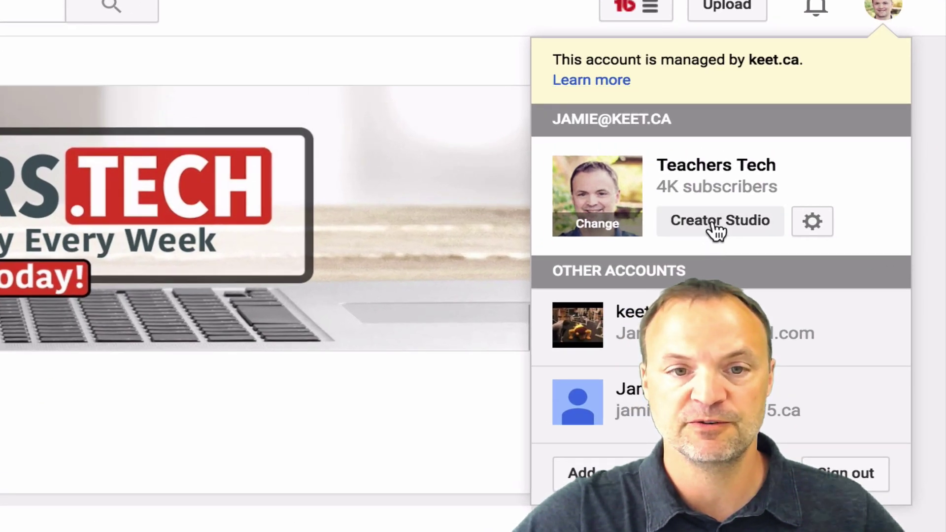
left_click(717, 230)
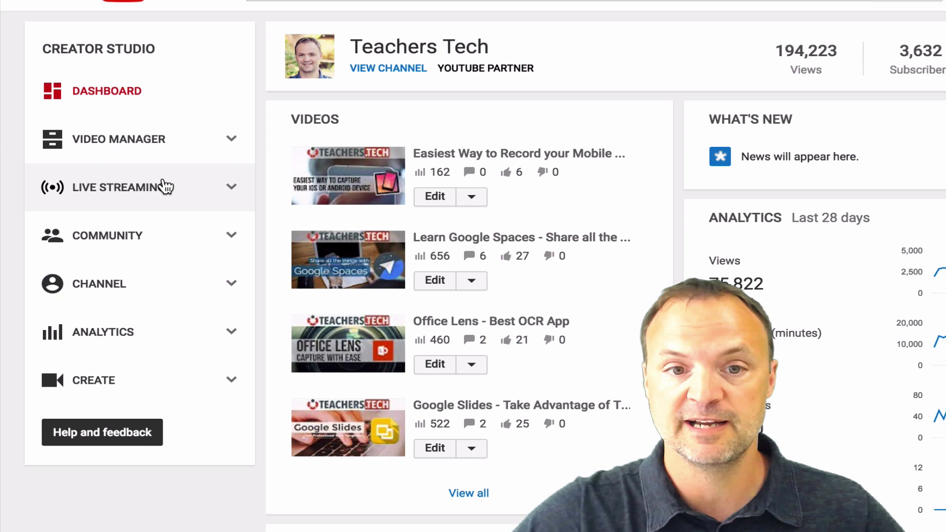
left_click(165, 187)
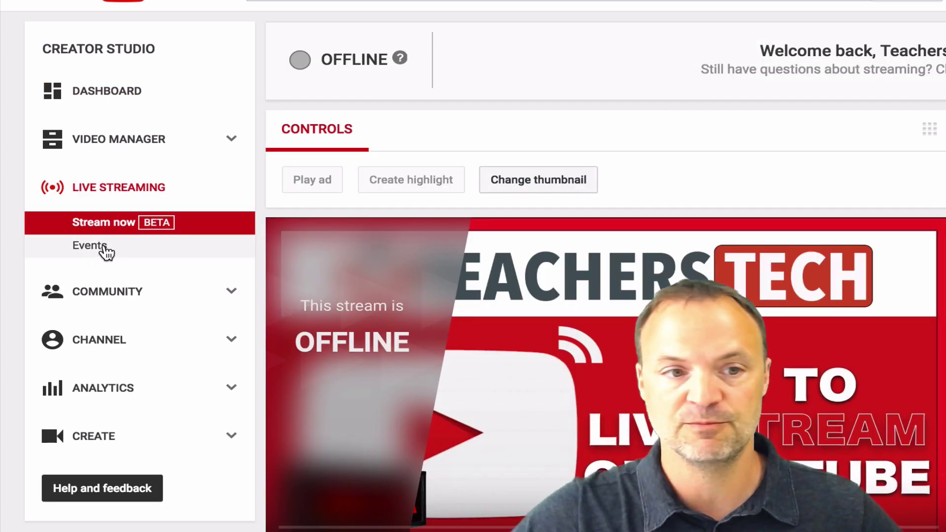
left_click(106, 251)
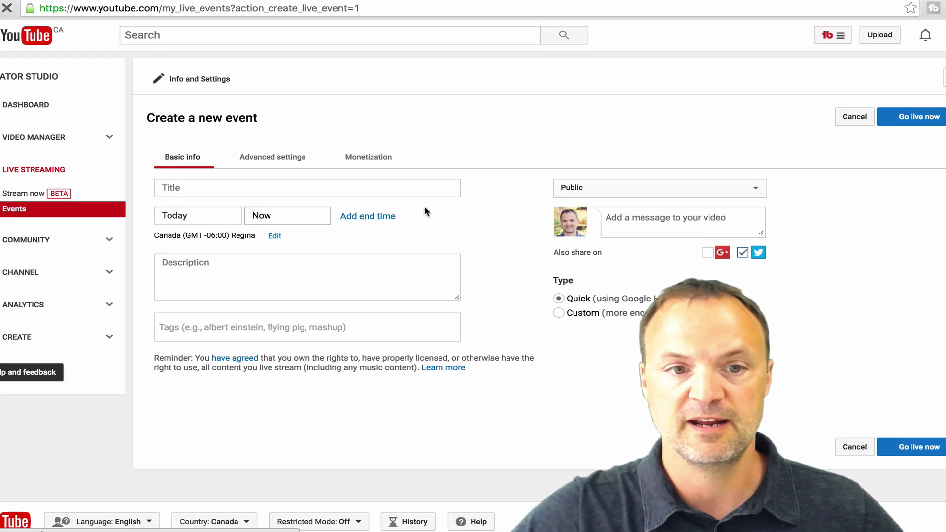
Title the event 'Example' and set its privacy to Private.
left_click(338, 116)
type("E")
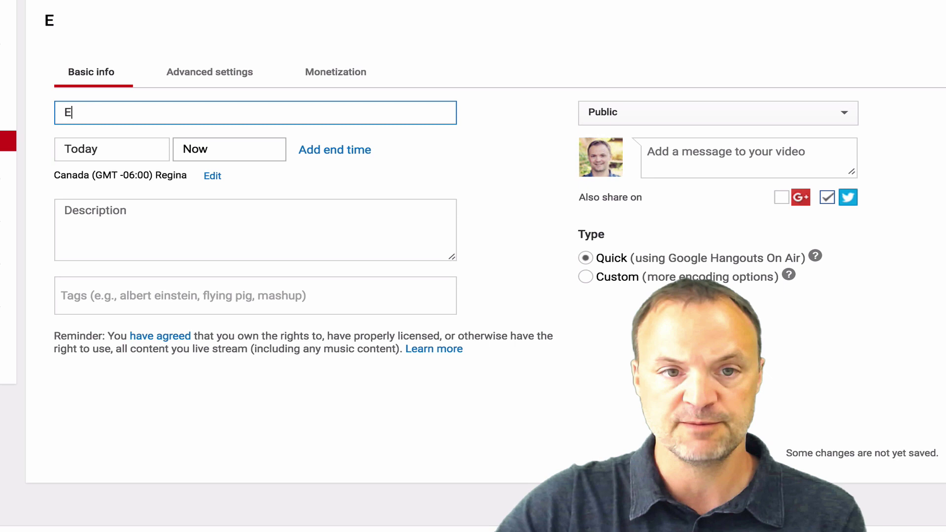
type("xample")
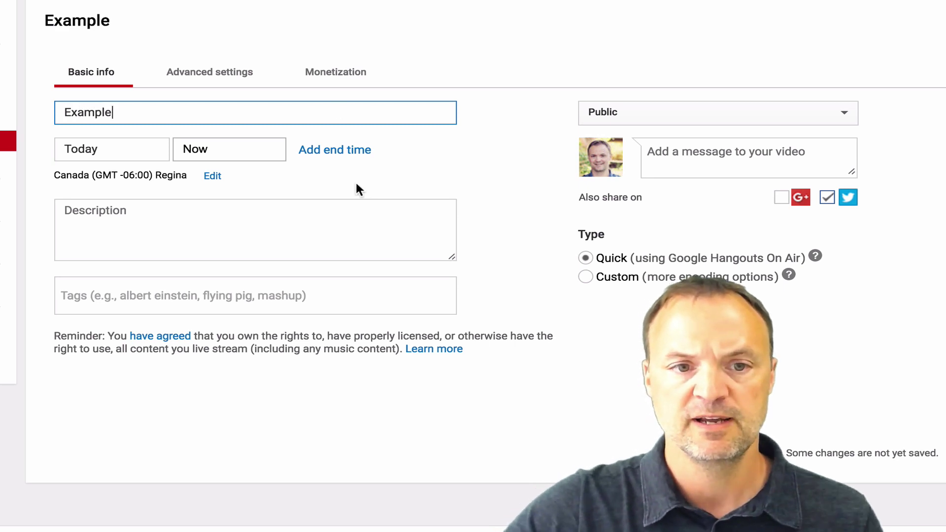
left_click(635, 112)
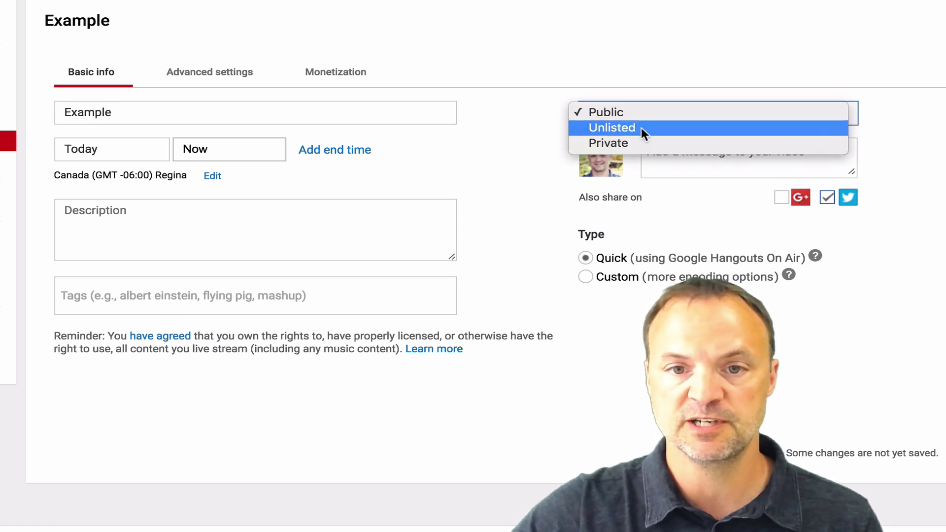
left_click(640, 142)
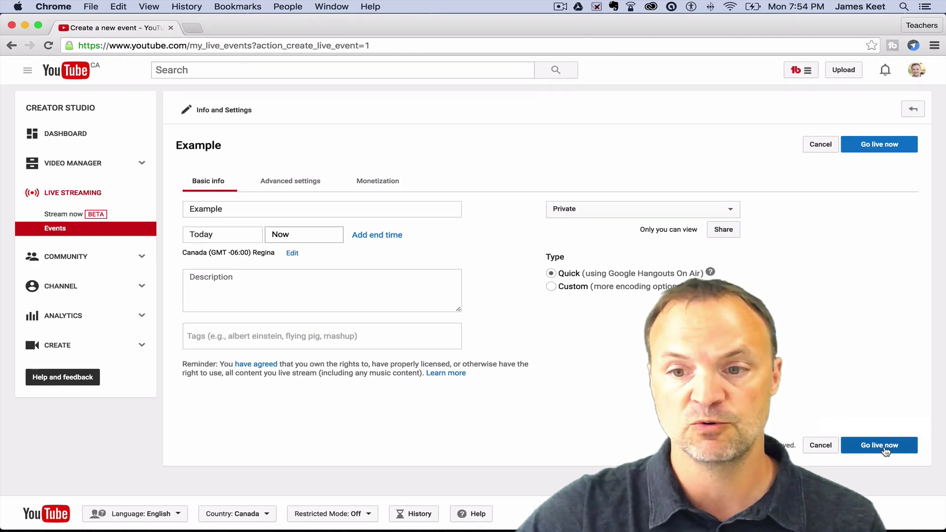
Start the Example event with Go live now and confirm the Ready to go prompt.
left_click(898, 445)
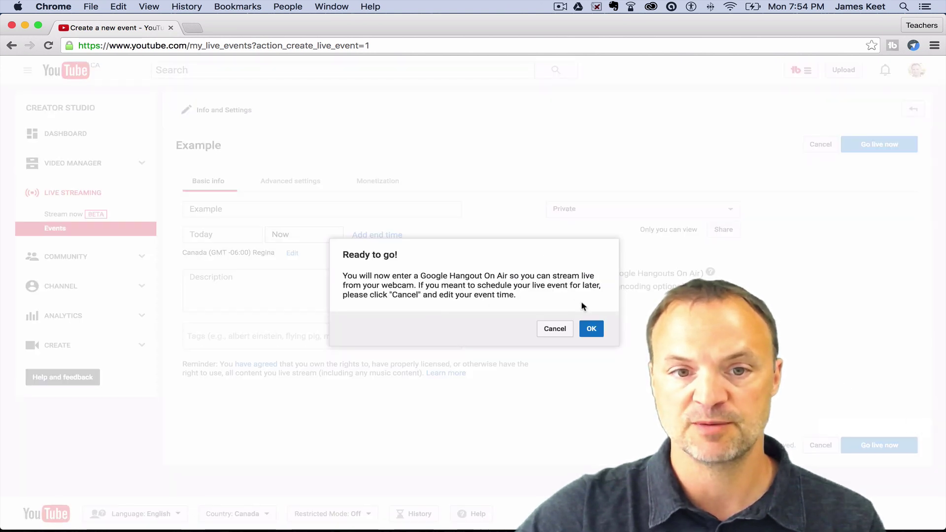
left_click(592, 329)
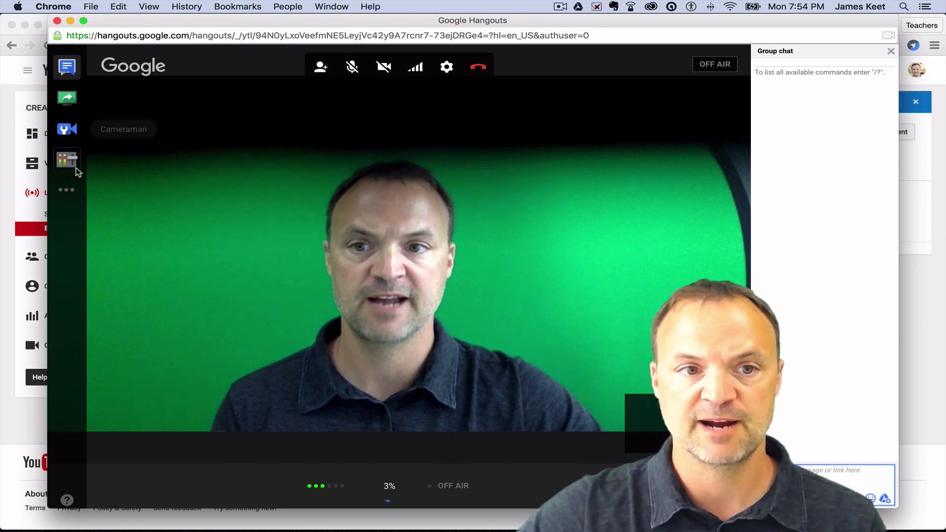
Screenshare the YouTube live events window into the hangout.
left_click(67, 99)
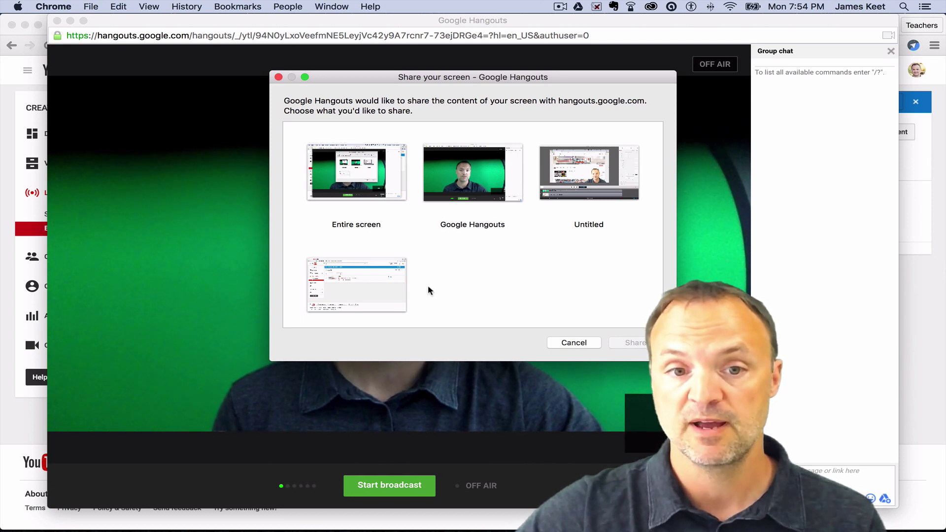
left_click(349, 284)
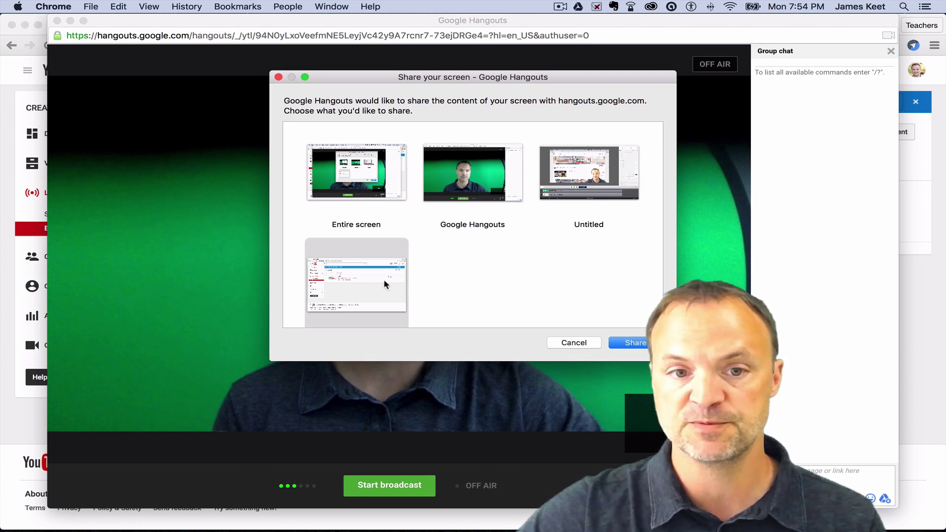
left_click(632, 343)
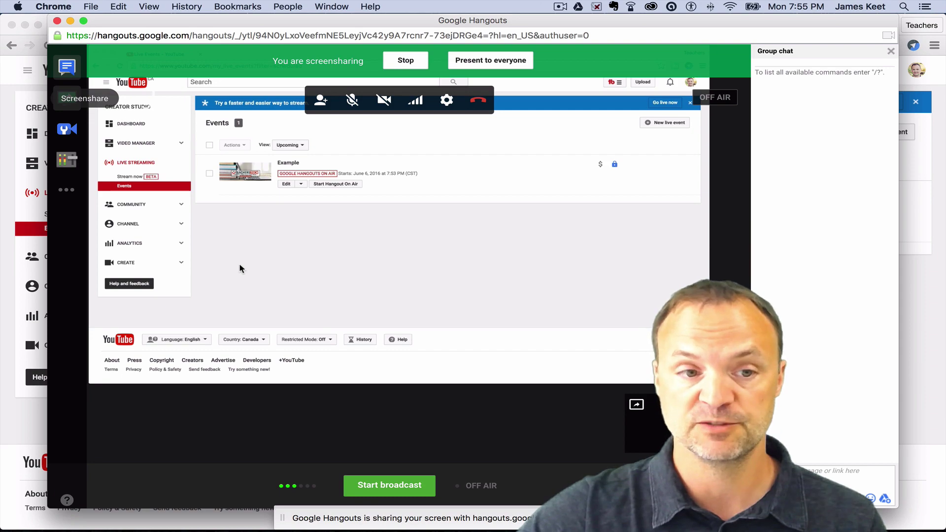
Bring the Hangouts window back to the front using Mission Control.
left_click(27, 424)
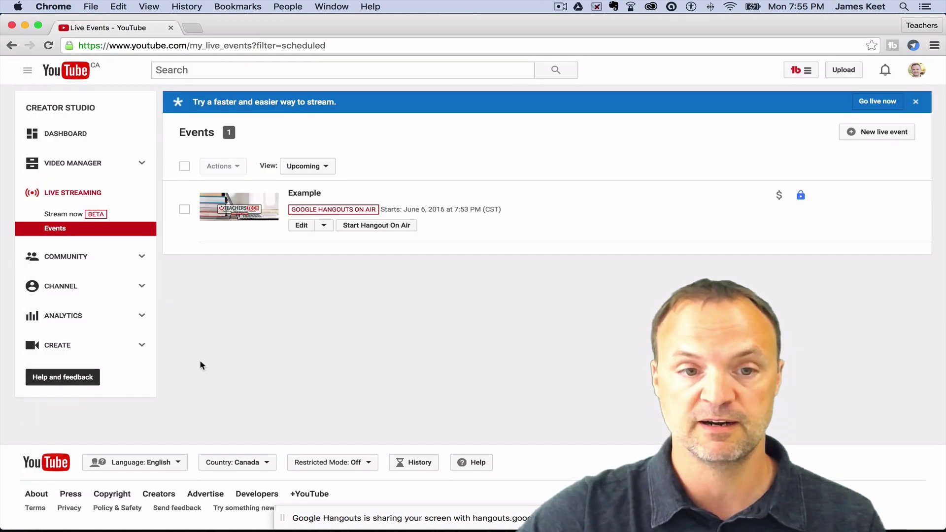
key("F3")
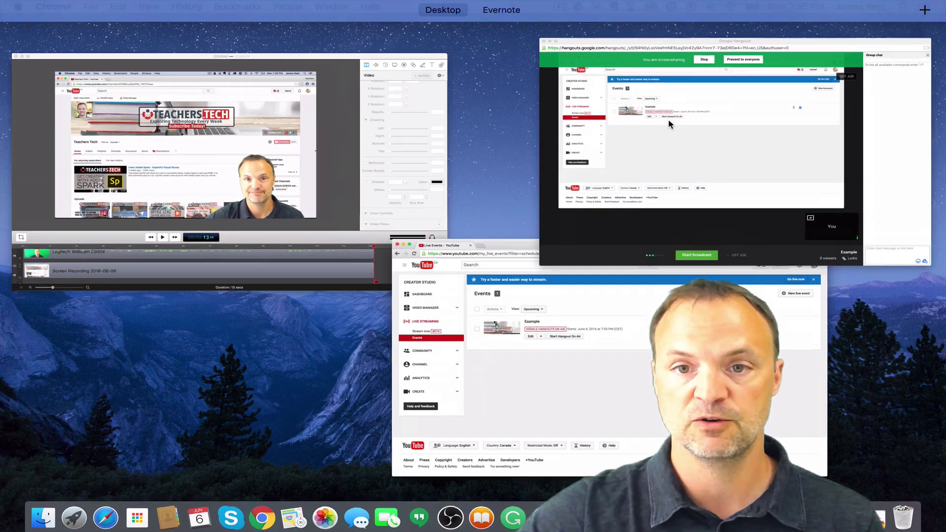
left_click(668, 119)
mouse_move(477, 394)
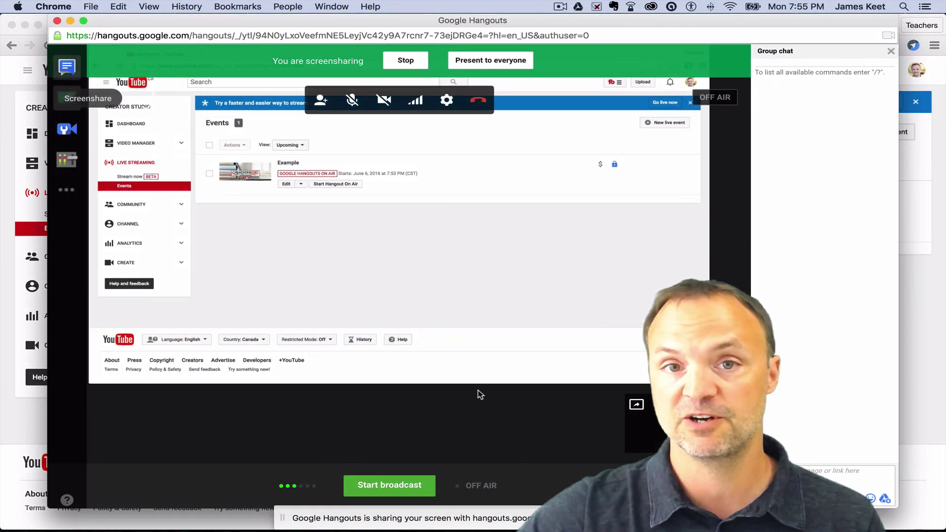
Go on air, show Creator Studio's Video Manager in the shared window, and return to Hangouts.
left_click(401, 485)
left_click(334, 303)
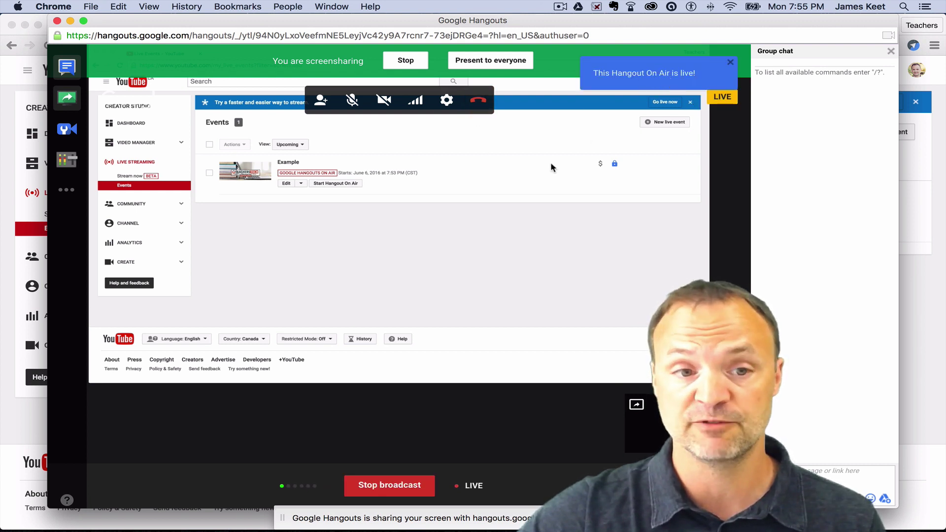
left_click(30, 407)
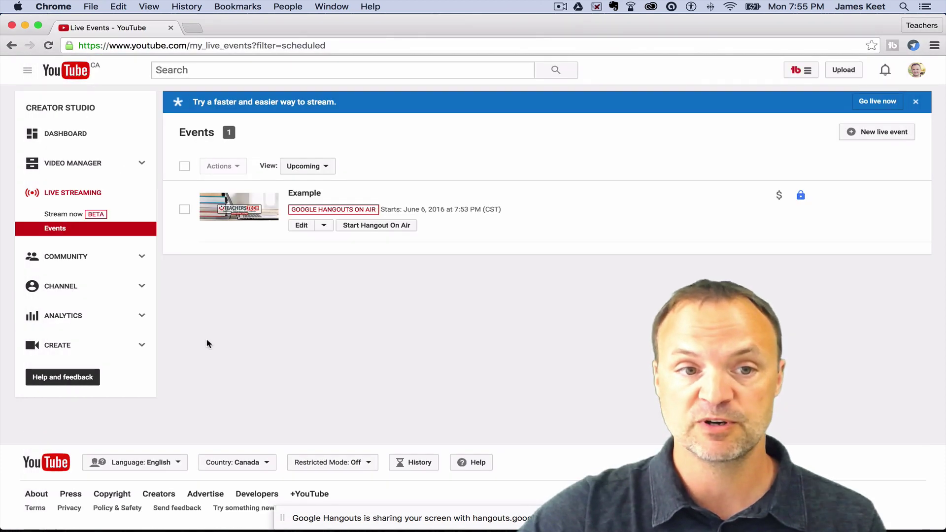
left_click(65, 133)
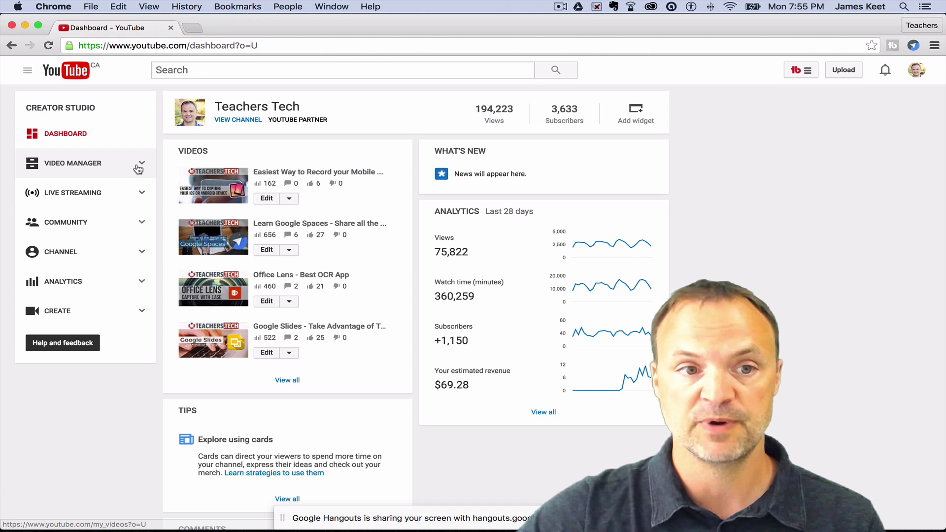
left_click(93, 167)
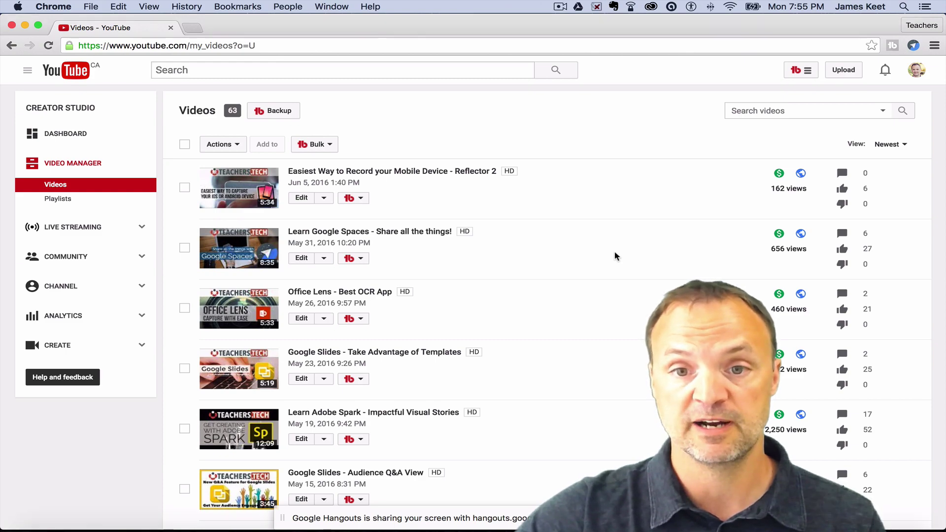
key("F3")
left_click(695, 126)
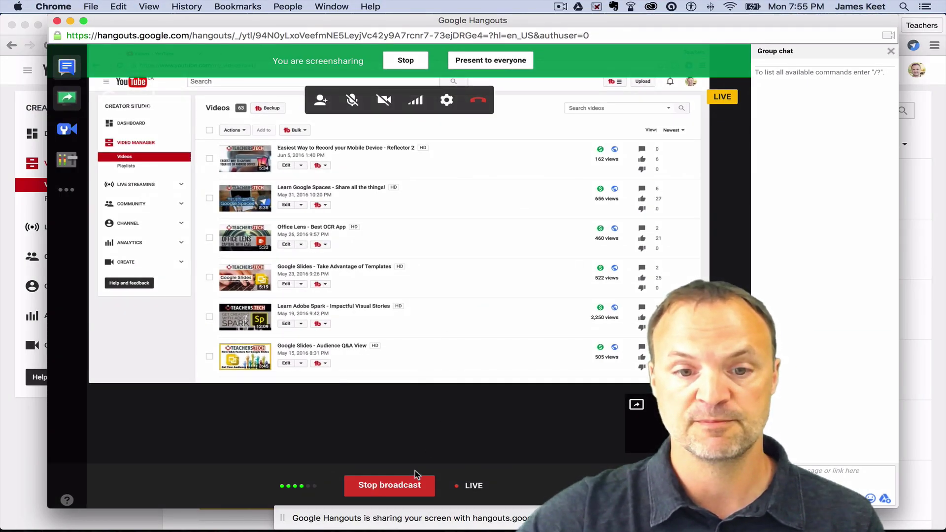
Stop the broadcast and the screenshare, then close the Hangout window.
left_click(405, 489)
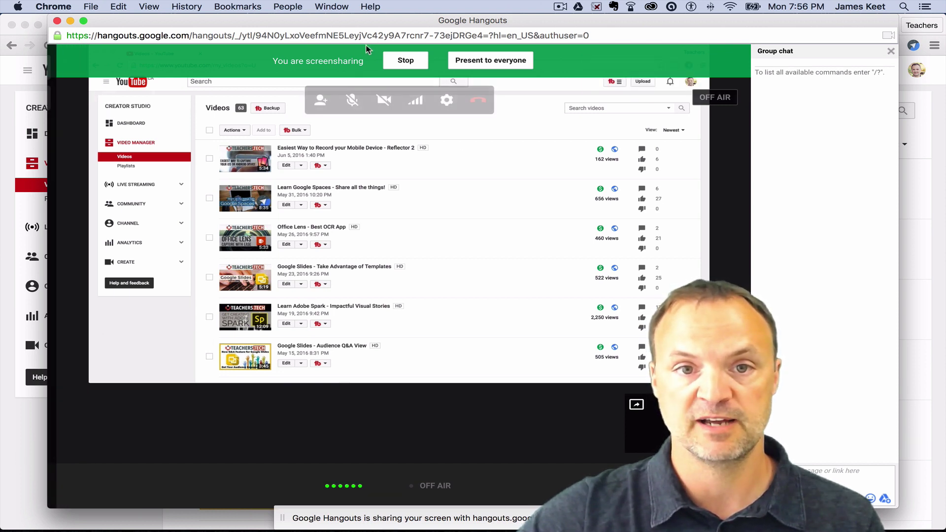
left_click(405, 61)
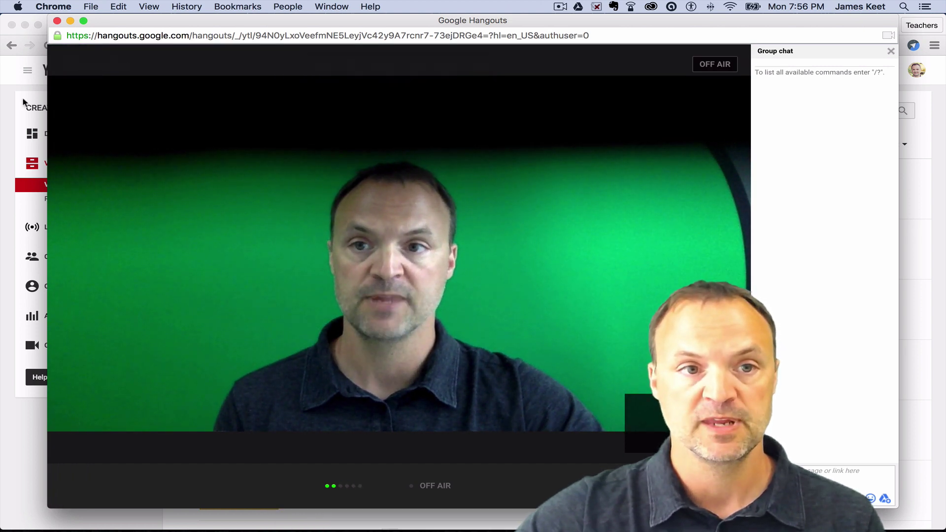
left_click(71, 21)
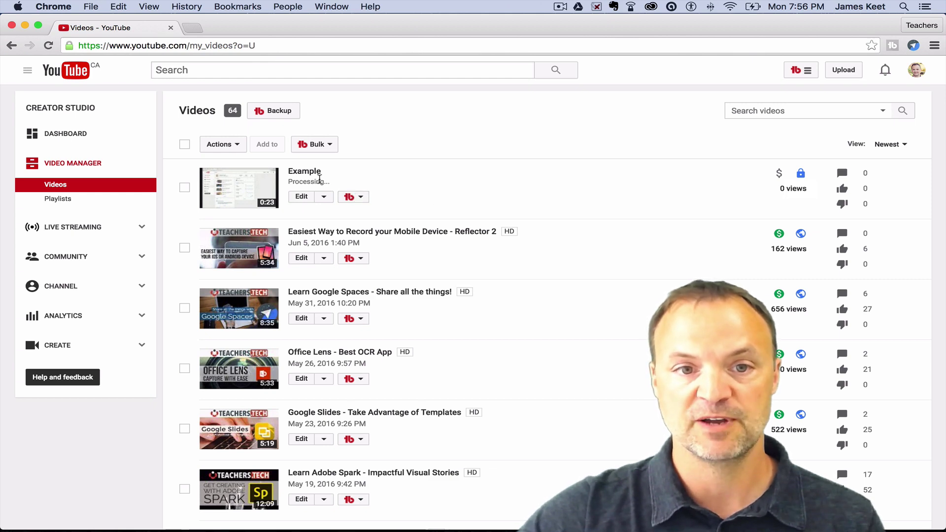
Open the Example video's watch page, then pause, mute and resume playback.
left_click(305, 171)
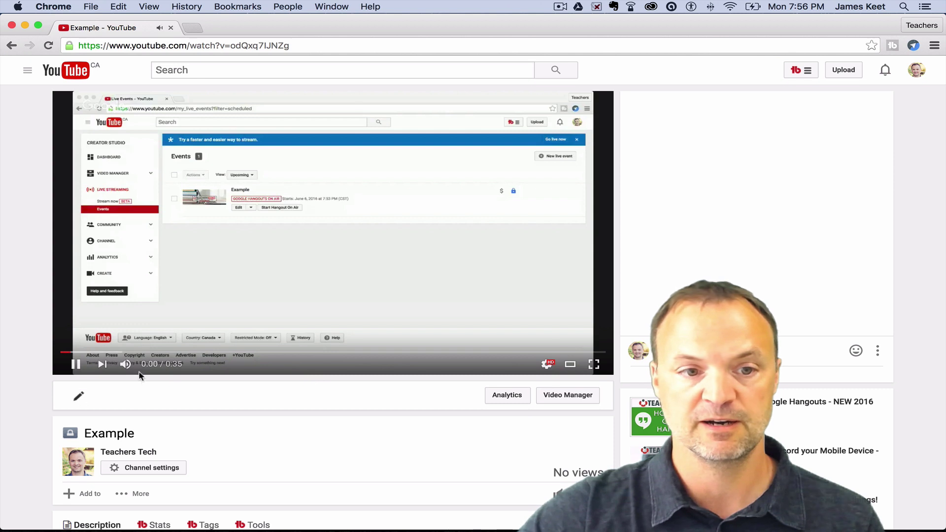
left_click(75, 363)
key("XF86AudioRaiseVolume")
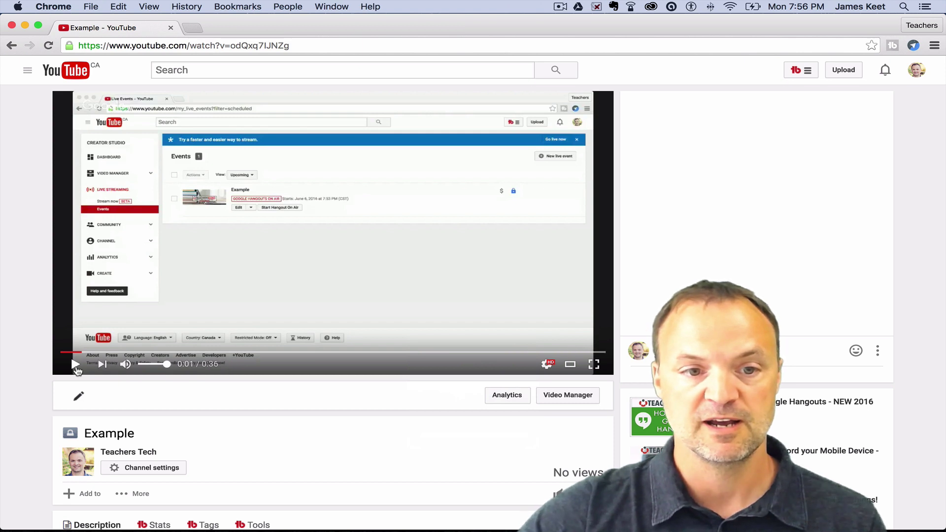
left_click(126, 364)
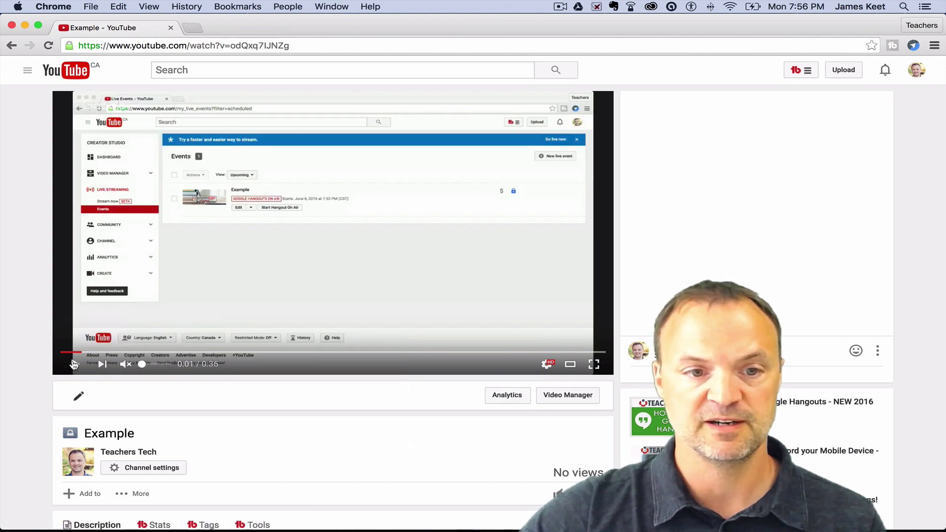
left_click(75, 365)
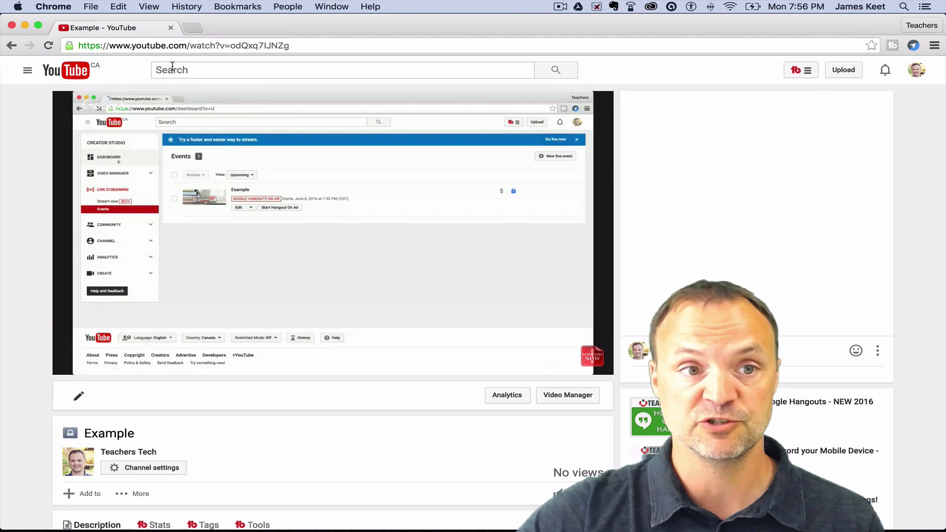
Go back to Video Manager and open then close the Edit menus for Example and the second video.
left_click(12, 46)
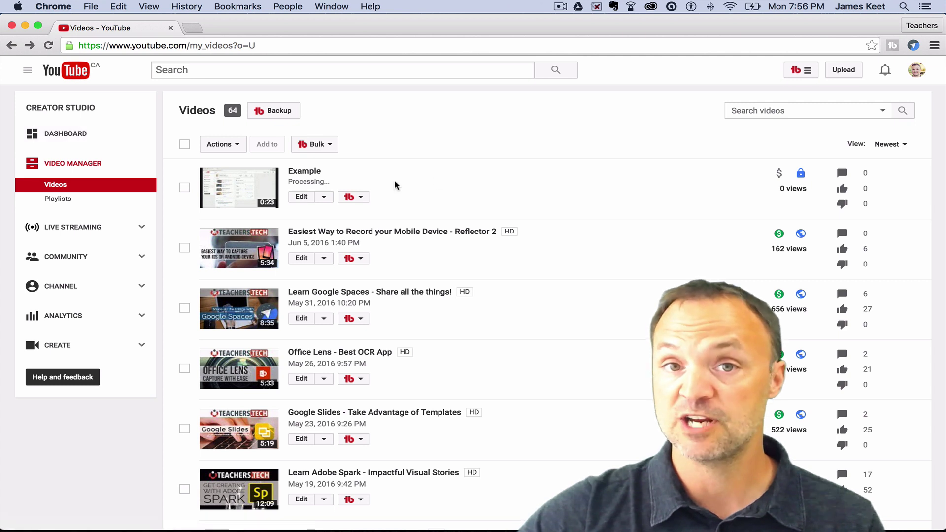
left_click(323, 197)
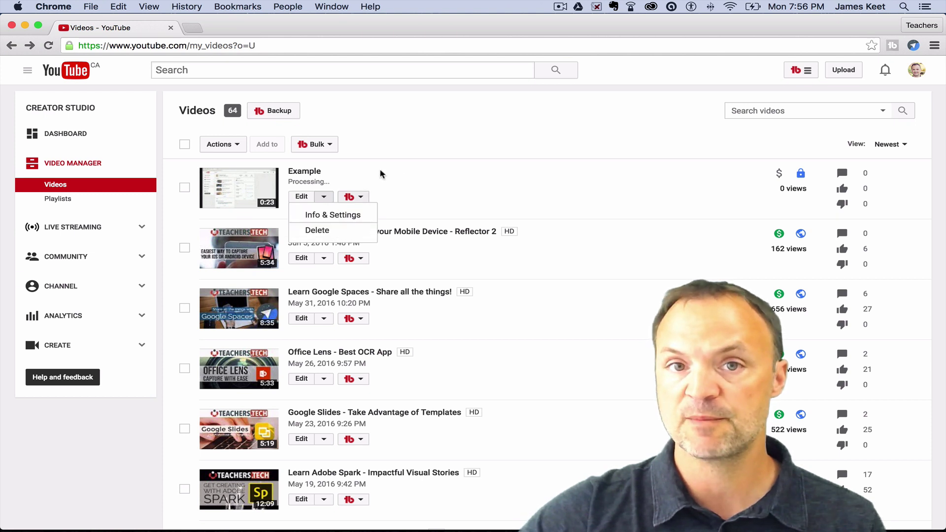
left_click(441, 247)
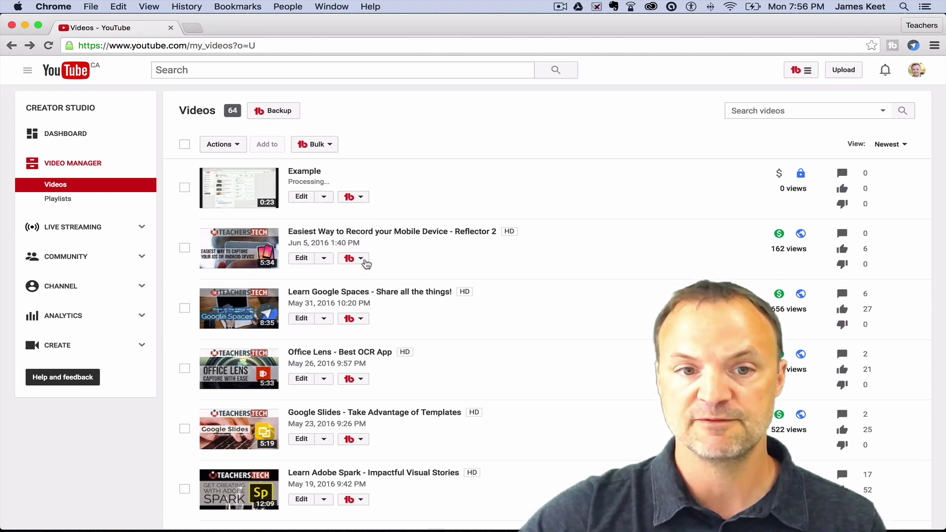
left_click(323, 258)
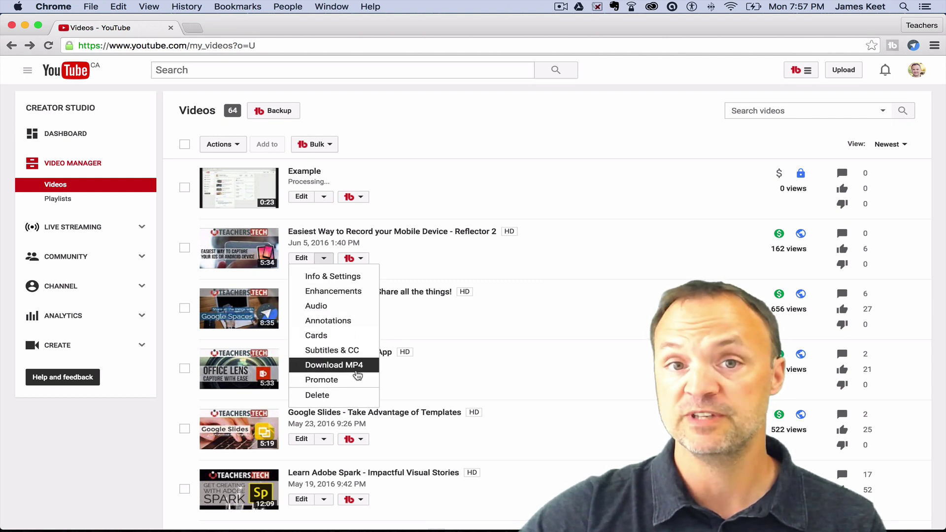
left_click(418, 178)
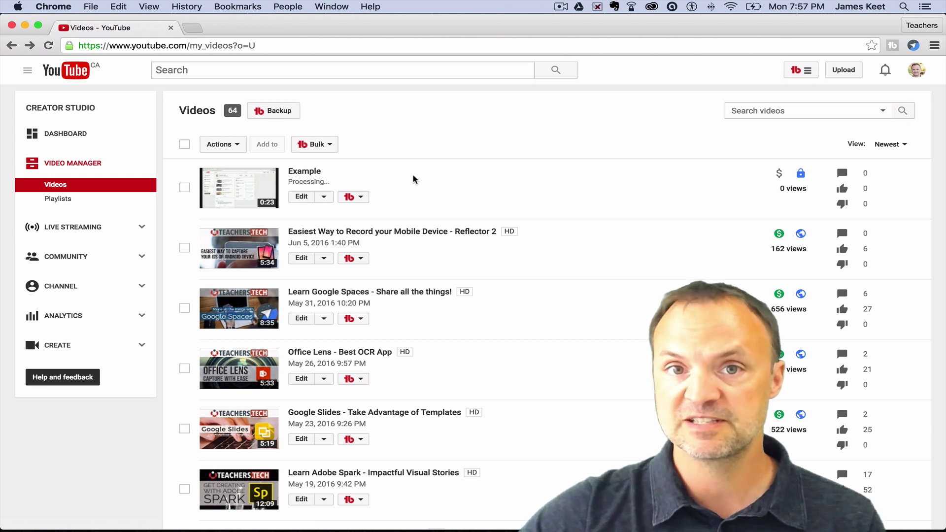